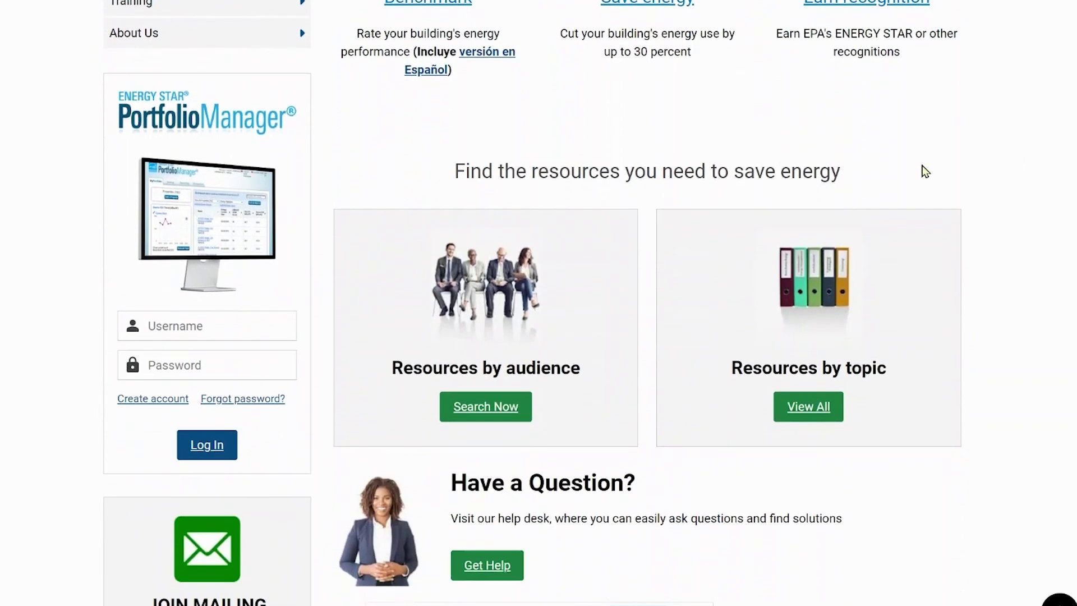
Sign in to Portfolio Manager with the training account's username and password.
{"action": "left_click", "coordinate": [222, 331]}
{"action": "type", "text": "ENERG"}
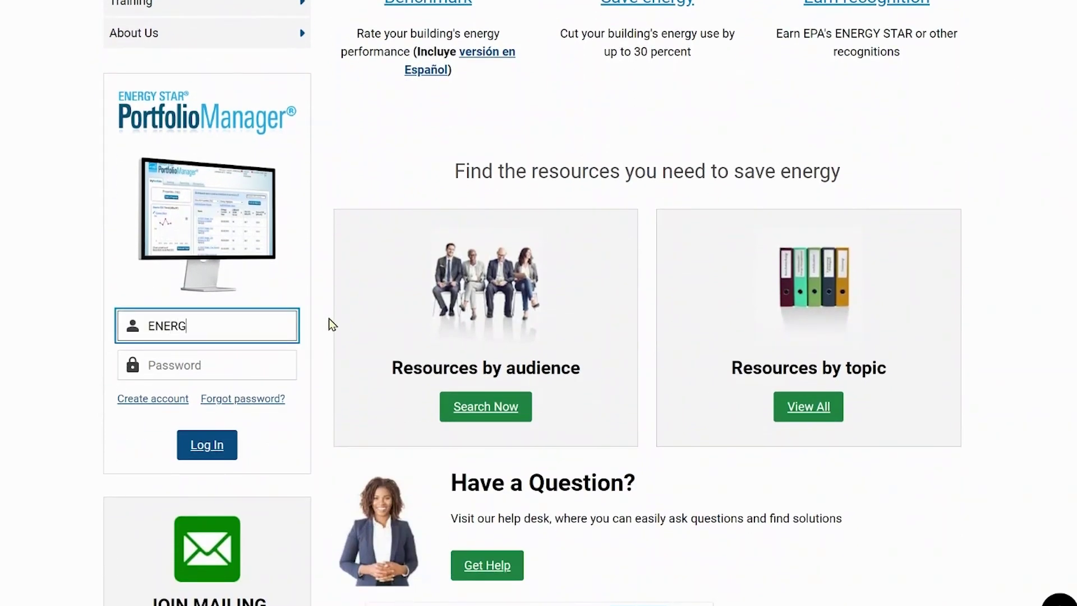
{"action": "type", "text": "Y STAR TRAINING"}
{"action": "key", "text": "Tab"}
{"action": "key", "text": "ctrl+v"}
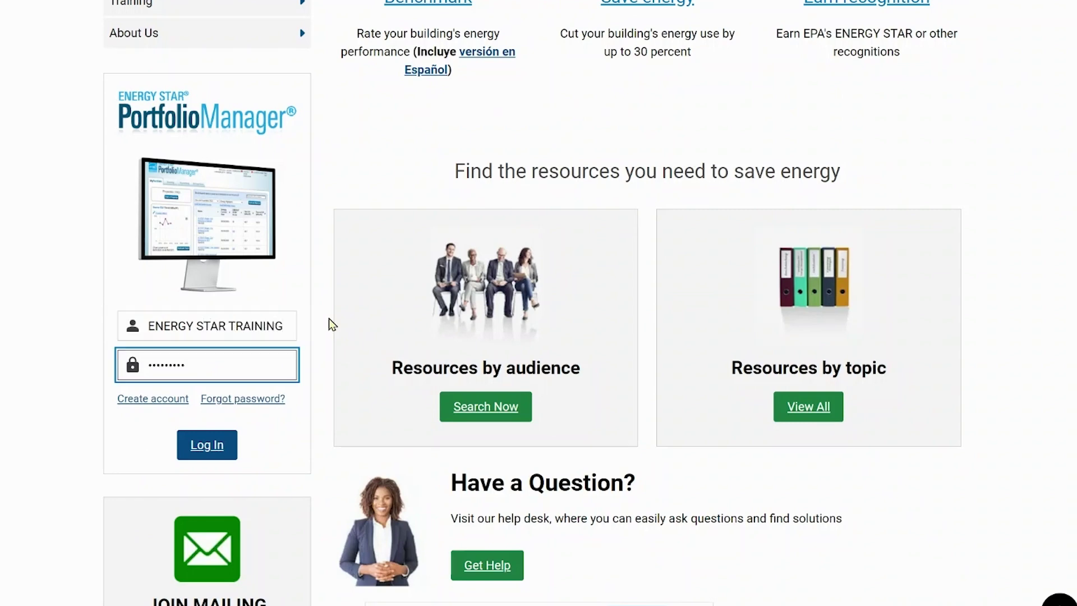
{"action": "left_click", "coordinate": [212, 456]}
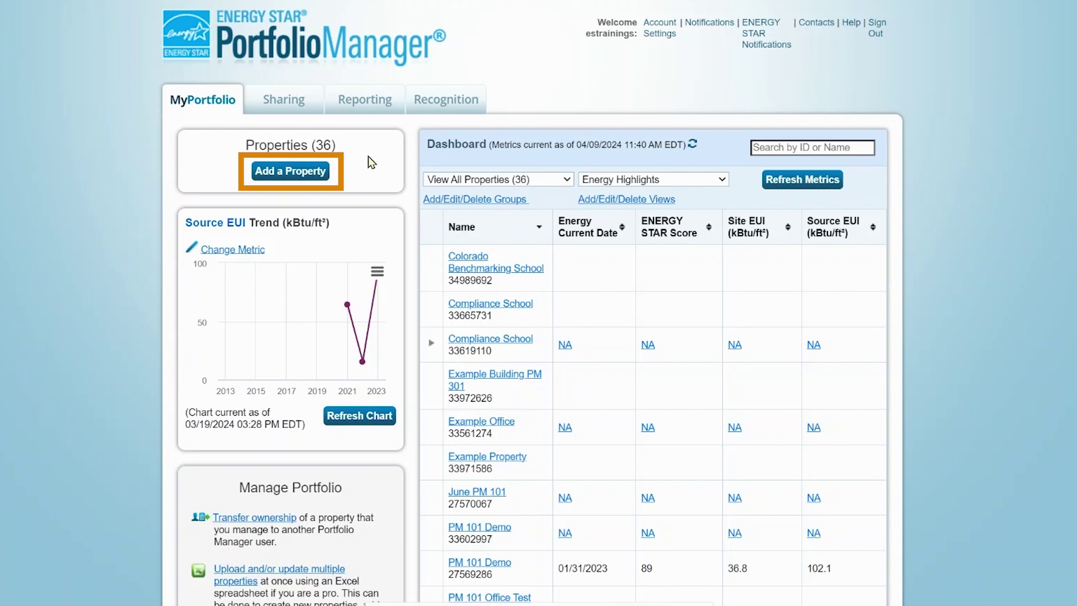
Add a property as one Supermarket/Grocery Store building with Existing status.
{"action": "left_click", "coordinate": [321, 175]}
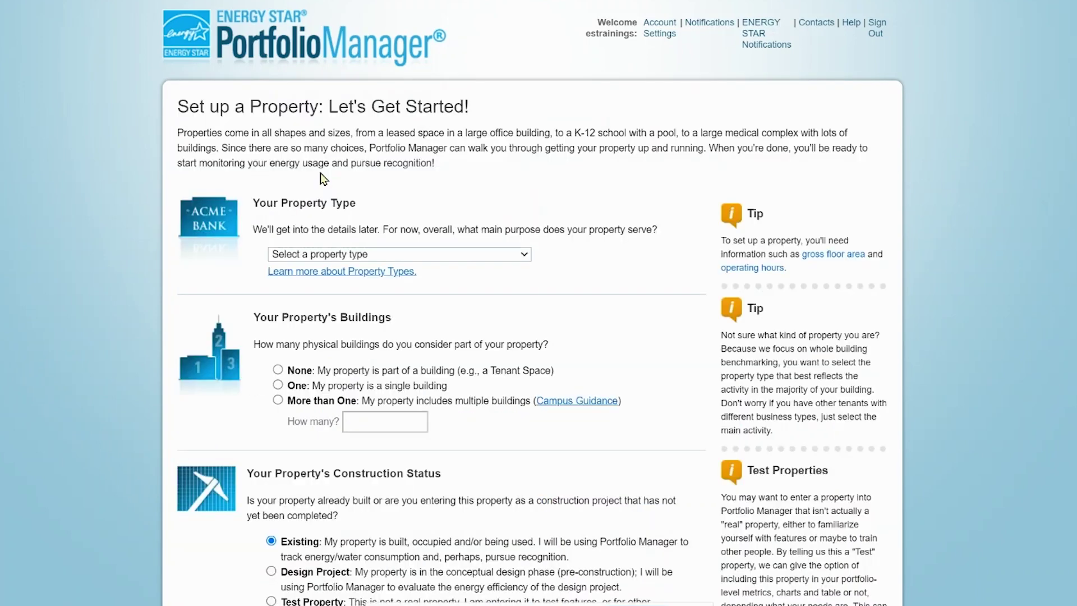
{"action": "left_click", "coordinate": [525, 255]}
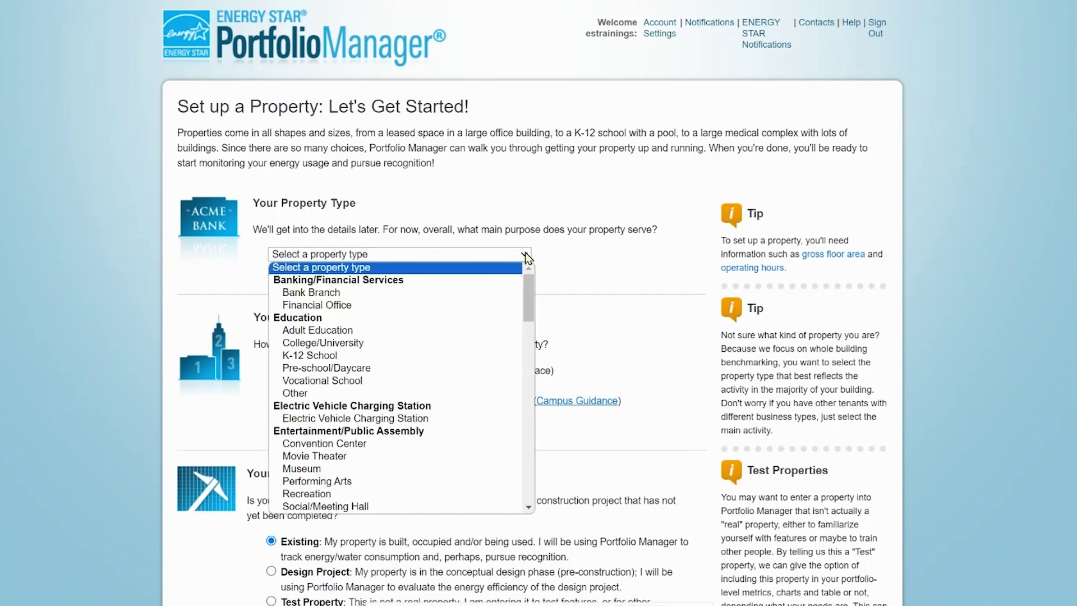
{"action": "scroll", "coordinate": [504, 380], "scroll_direction": "down", "scroll_amount": 15}
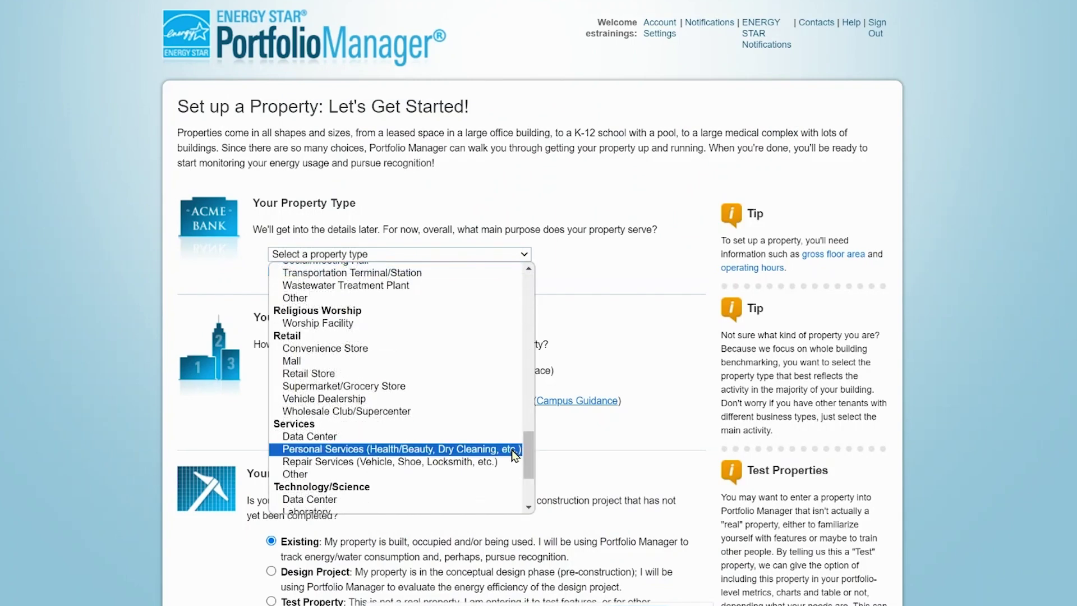
{"action": "left_click", "coordinate": [419, 386]}
{"action": "left_click", "coordinate": [278, 386]}
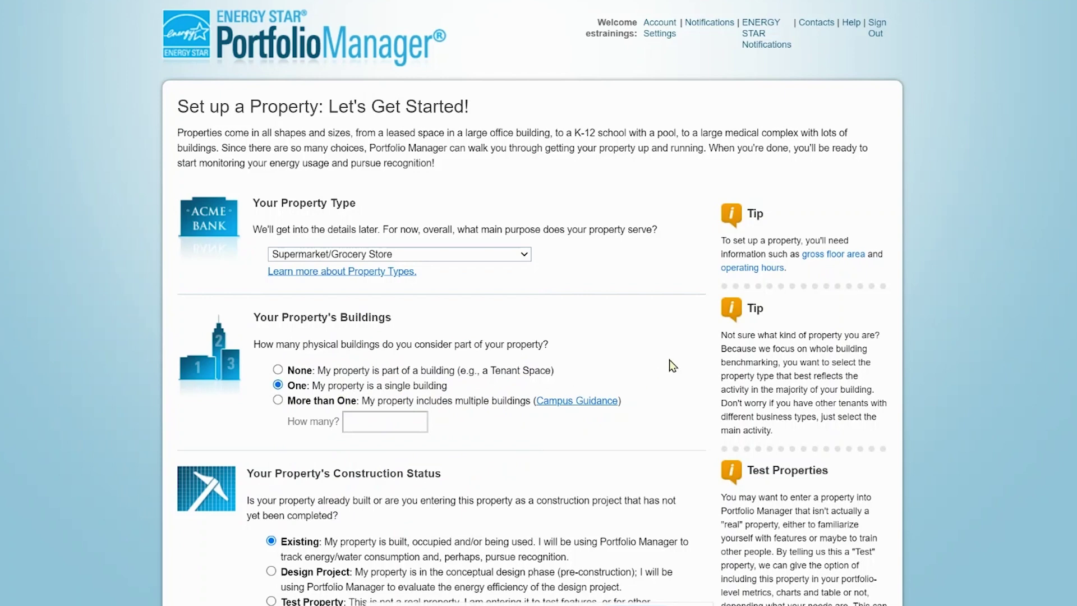
{"action": "scroll", "coordinate": [669, 360], "scroll_direction": "down", "scroll_amount": 2}
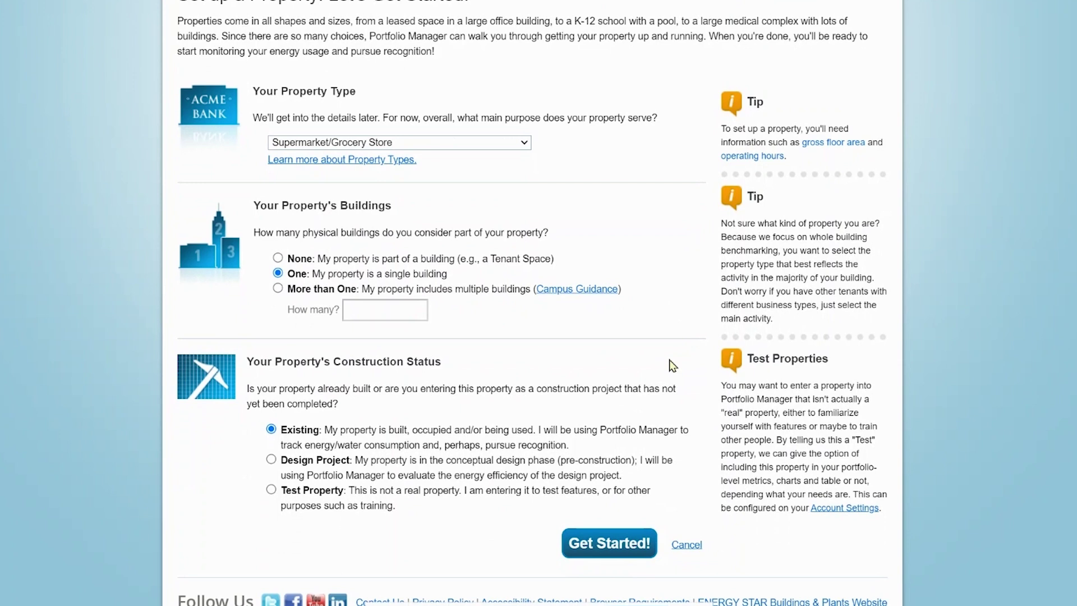
Name the property 'Sample Supermarket', give it the 2010 build year and 50,000 sq ft, and include parking.
{"action": "left_click", "coordinate": [620, 542]}
{"action": "type", "text": "Sample Supermarket"}
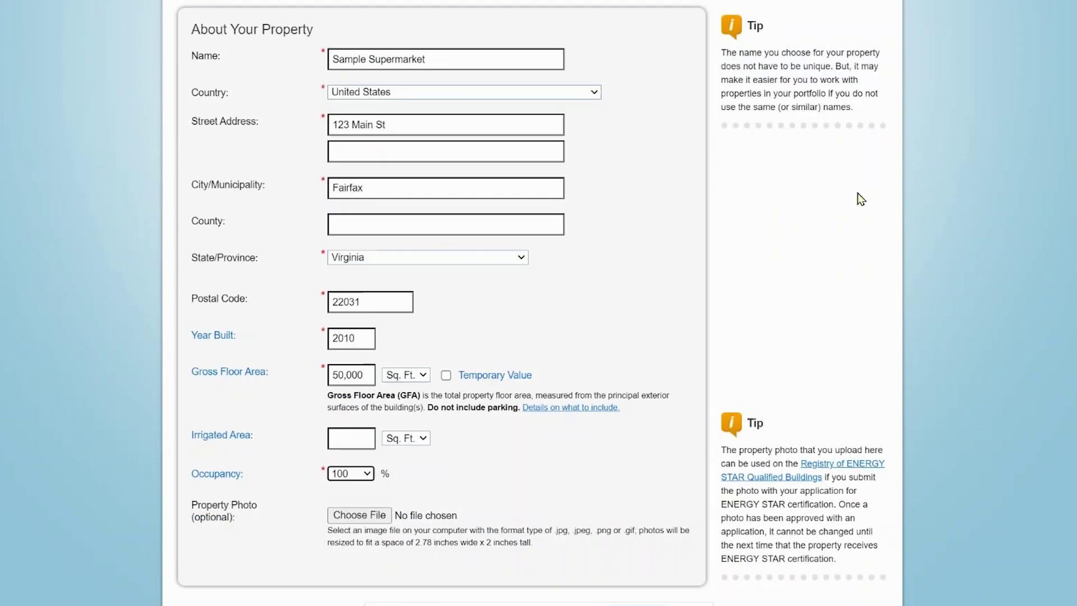
{"action": "scroll", "coordinate": [867, 200], "scroll_direction": "down", "scroll_amount": 3}
{"action": "scroll", "coordinate": [862, 198], "scroll_direction": "down", "scroll_amount": 4}
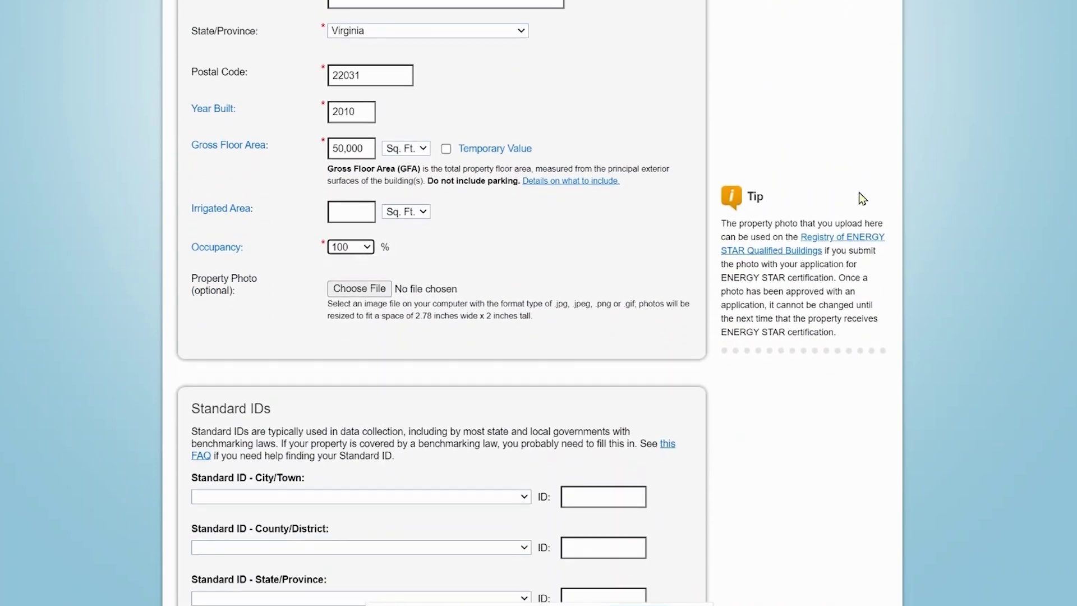
{"action": "scroll", "coordinate": [900, 193], "scroll_direction": "down", "scroll_amount": 3}
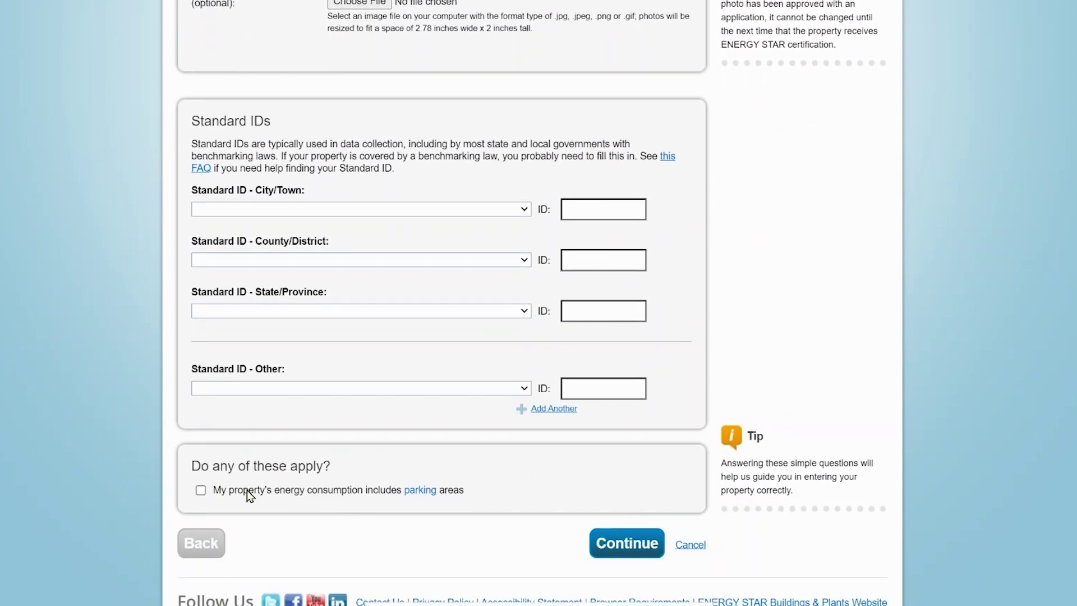
{"action": "left_click", "coordinate": [200, 491]}
{"action": "left_click", "coordinate": [603, 553]}
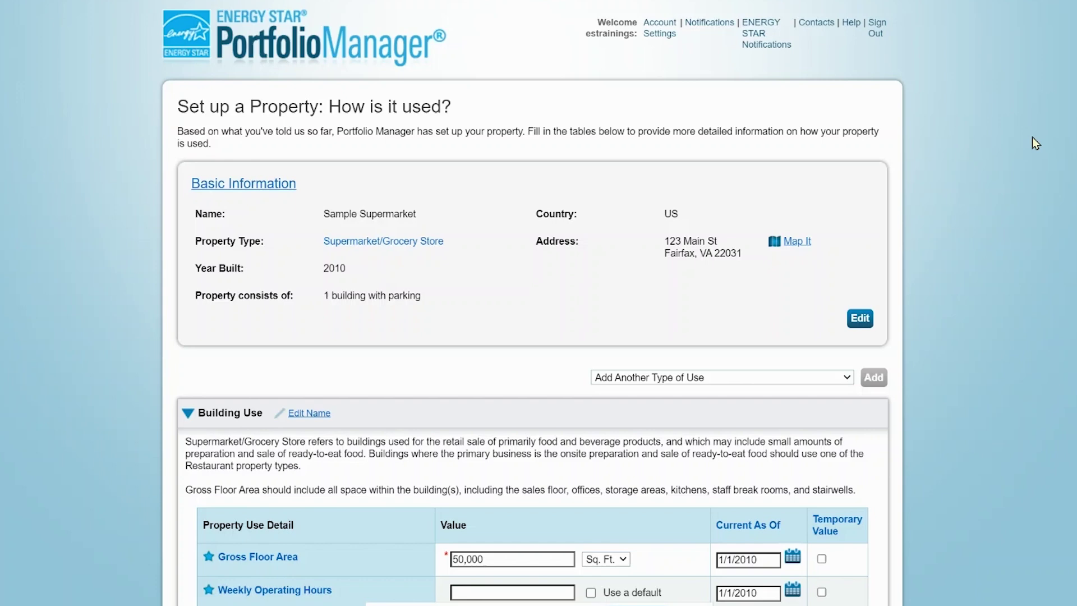
Fill in the Supermarket use details, 20000 sq ft for each parking area, and Supplemental Heating No.
{"action": "scroll", "coordinate": [1027, 133], "scroll_direction": "down", "scroll_amount": 3}
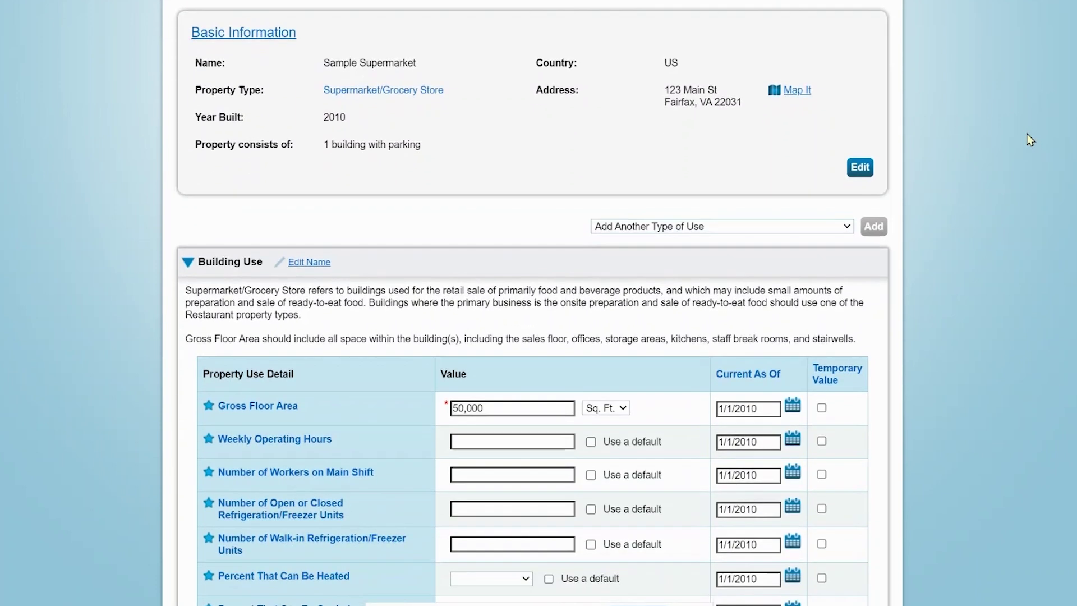
{"action": "scroll", "coordinate": [1026, 140], "scroll_direction": "down", "scroll_amount": 1}
{"action": "scroll", "coordinate": [1026, 135], "scroll_direction": "down", "scroll_amount": 2}
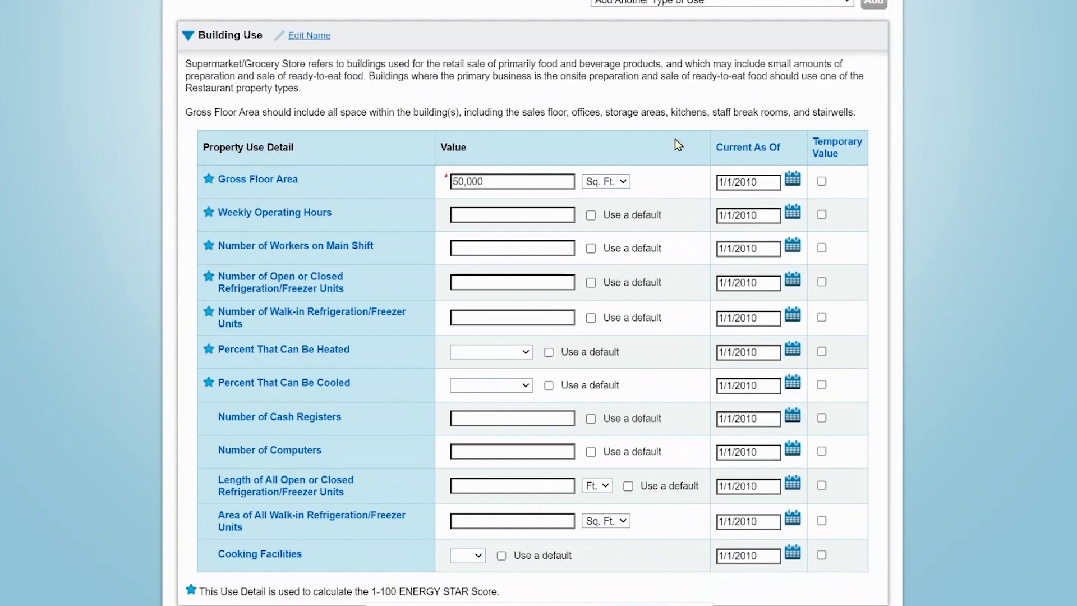
{"action": "mouse_move", "coordinate": [280, 185]}
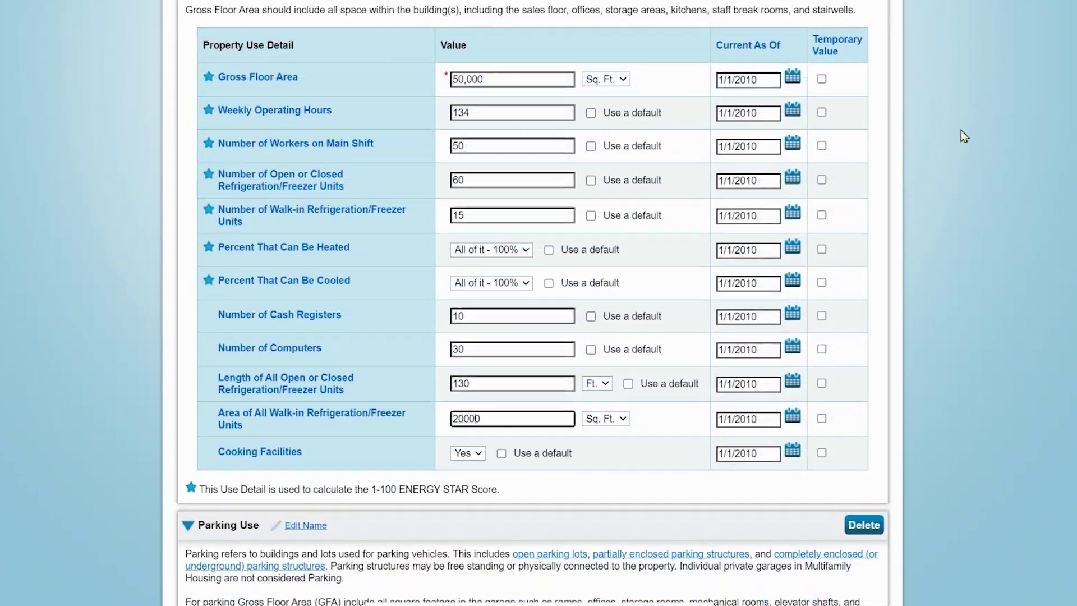
{"action": "scroll", "coordinate": [961, 130], "scroll_direction": "down", "scroll_amount": 3}
{"action": "scroll", "coordinate": [961, 130], "scroll_direction": "down", "scroll_amount": 4}
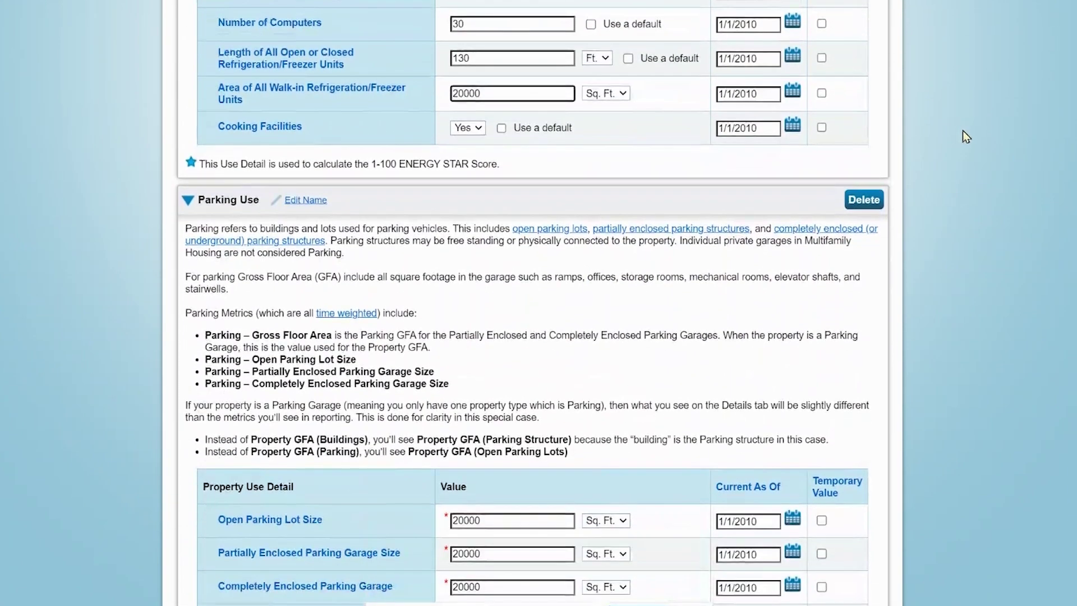
{"action": "scroll", "coordinate": [963, 131], "scroll_direction": "down", "scroll_amount": 3}
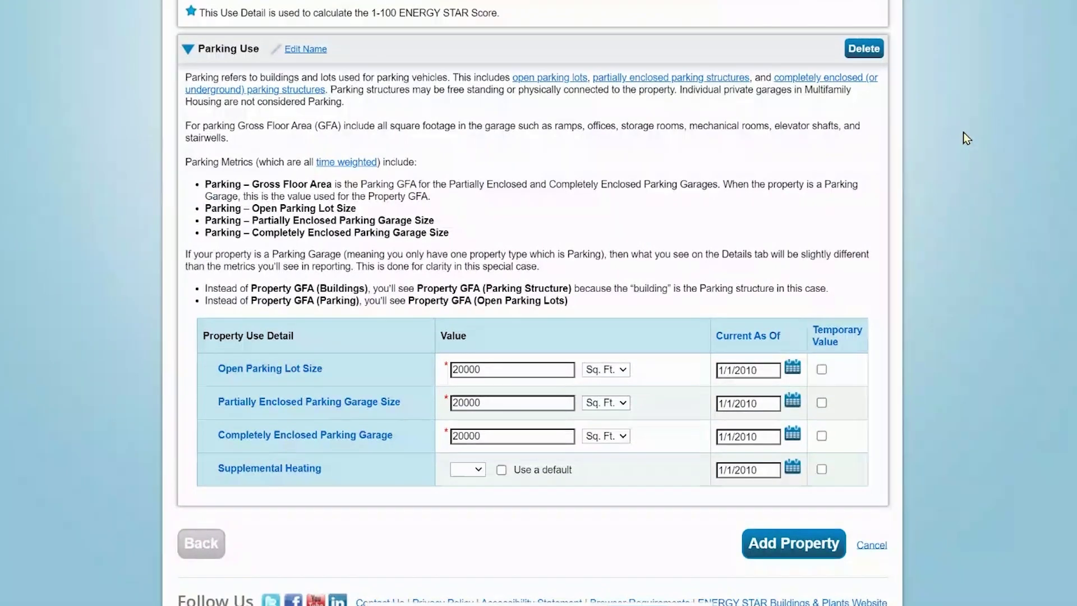
{"action": "left_click", "coordinate": [470, 469]}
{"action": "left_click", "coordinate": [472, 495]}
{"action": "left_click", "coordinate": [769, 546]}
{"action": "left_click", "coordinate": [769, 547]}
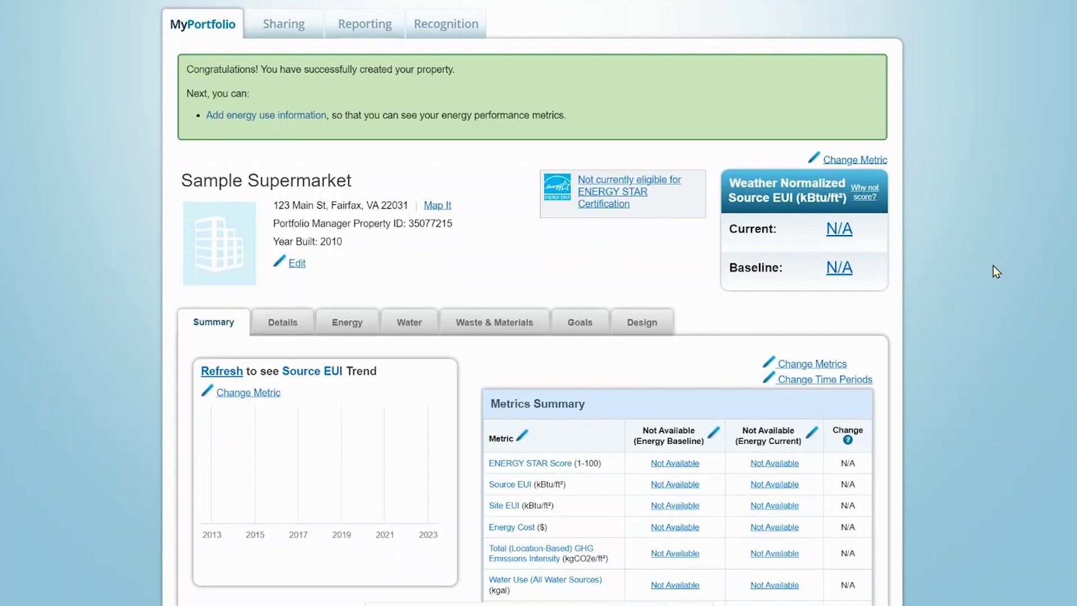
{"action": "scroll", "coordinate": [993, 265], "scroll_direction": "down", "scroll_amount": 1}
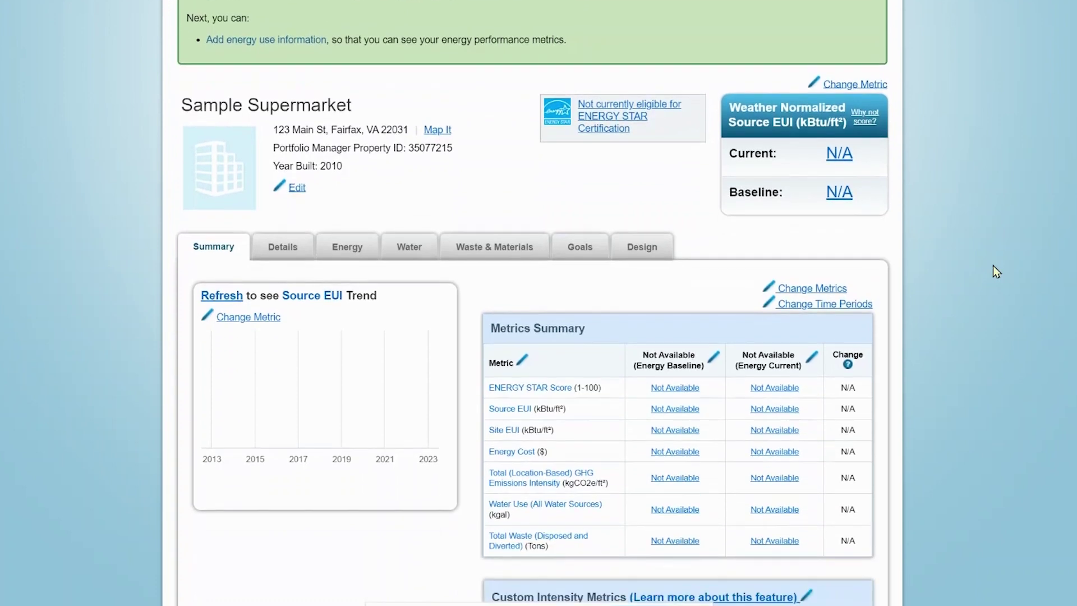
{"action": "scroll", "coordinate": [993, 266], "scroll_direction": "down", "scroll_amount": 1}
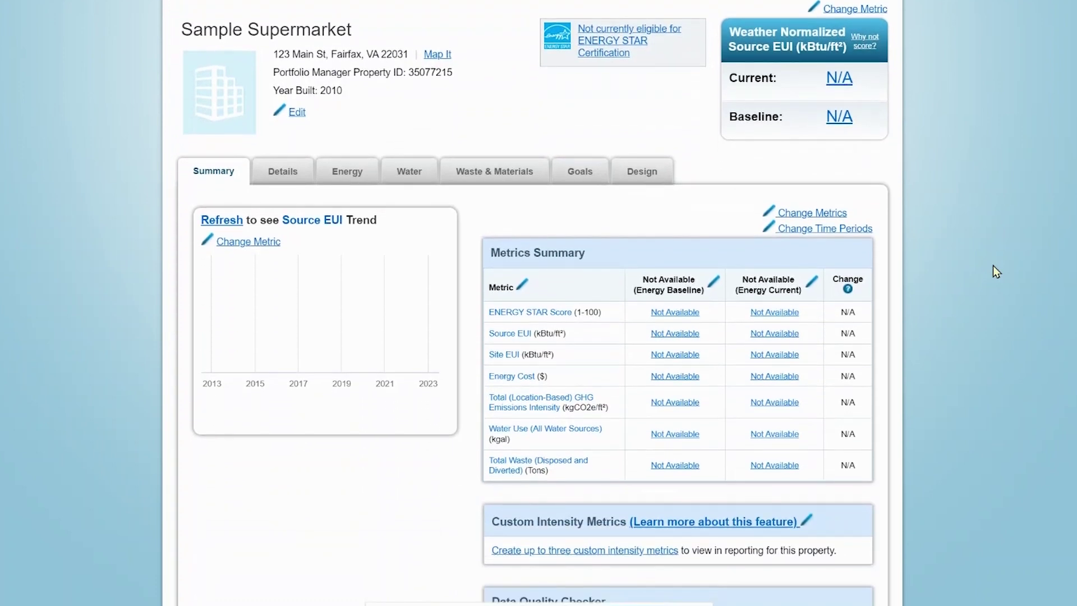
{"action": "scroll", "coordinate": [993, 264], "scroll_direction": "down", "scroll_amount": 1}
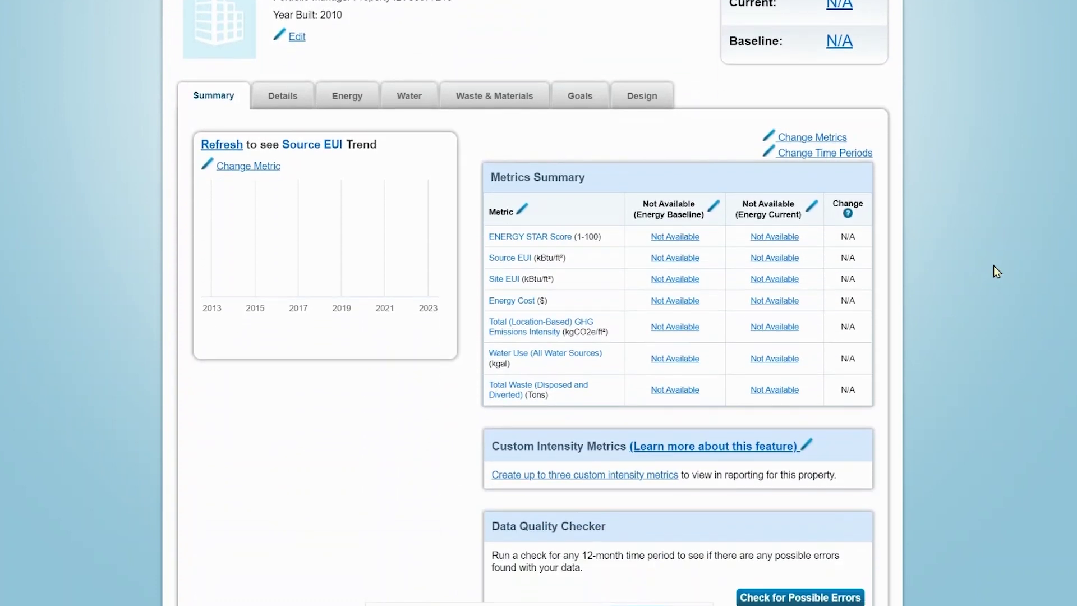
{"action": "scroll", "coordinate": [994, 265], "scroll_direction": "down", "scroll_amount": 1}
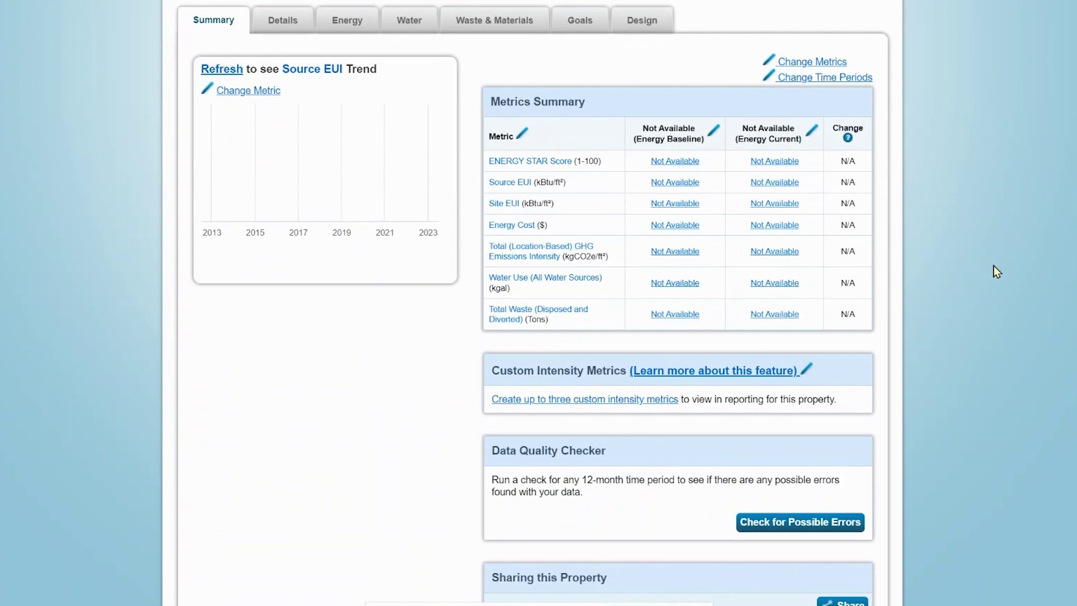
{"action": "scroll", "coordinate": [994, 265], "scroll_direction": "down", "scroll_amount": 1}
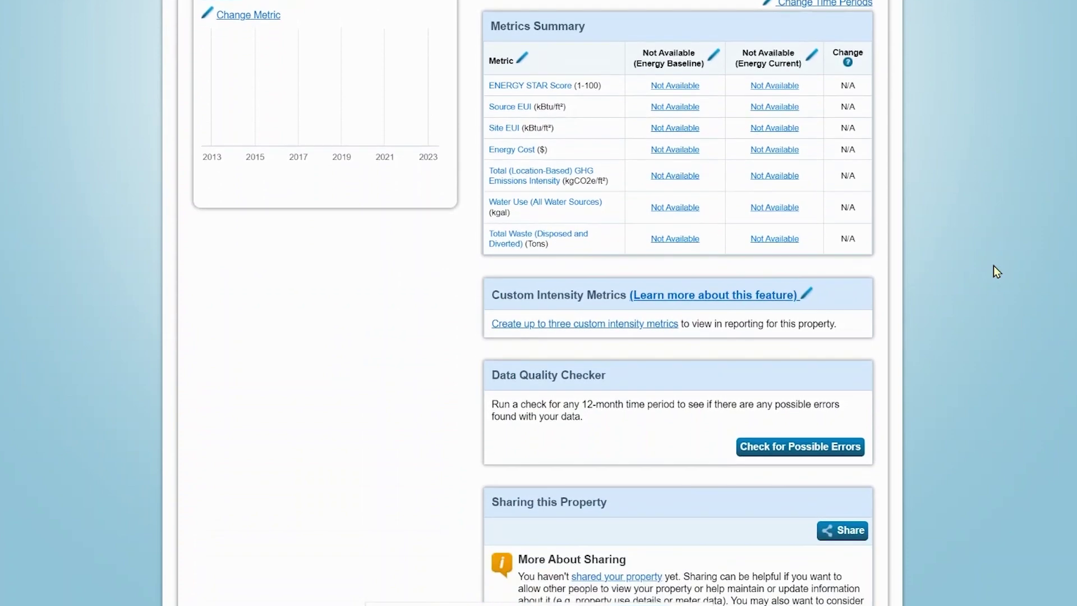
{"action": "scroll", "coordinate": [994, 265], "scroll_direction": "down", "scroll_amount": 1}
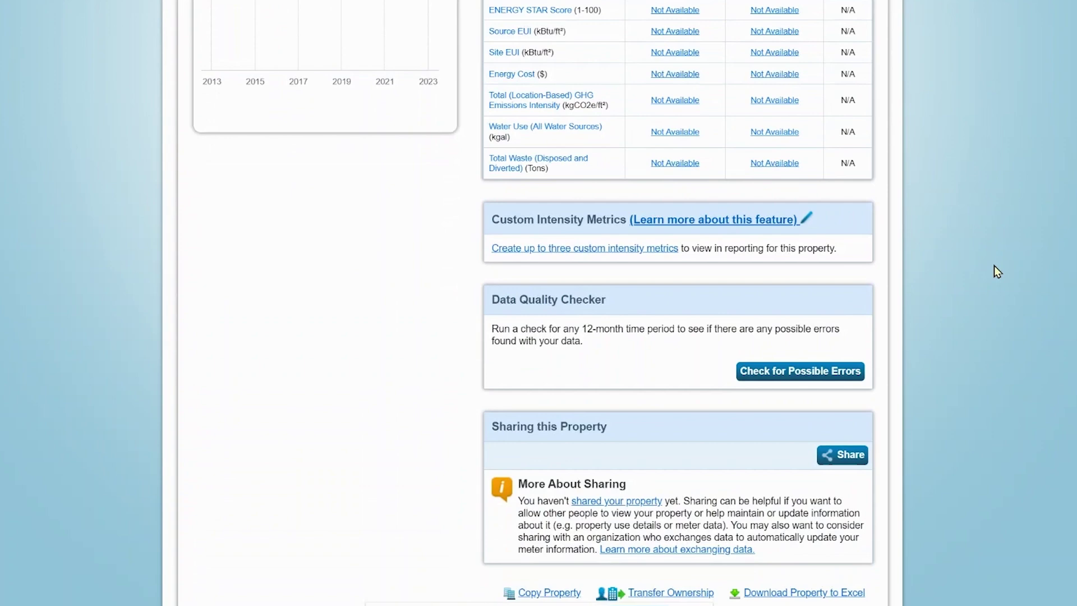
{"action": "scroll", "coordinate": [995, 265], "scroll_direction": "up", "scroll_amount": 1}
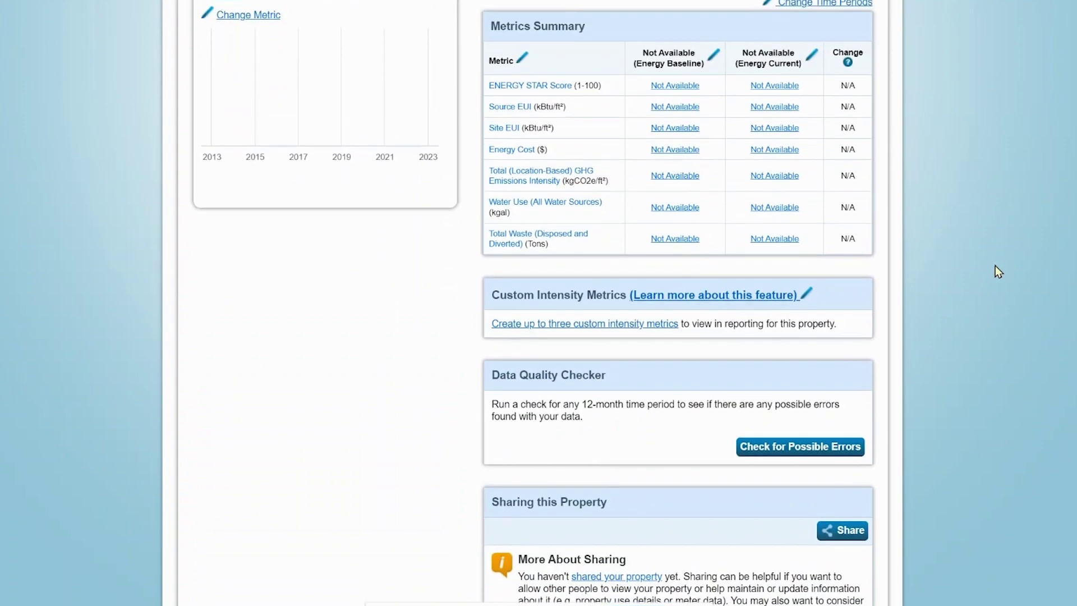
{"action": "scroll", "coordinate": [995, 264], "scroll_direction": "up", "scroll_amount": 1}
{"action": "scroll", "coordinate": [995, 265], "scroll_direction": "up", "scroll_amount": 2}
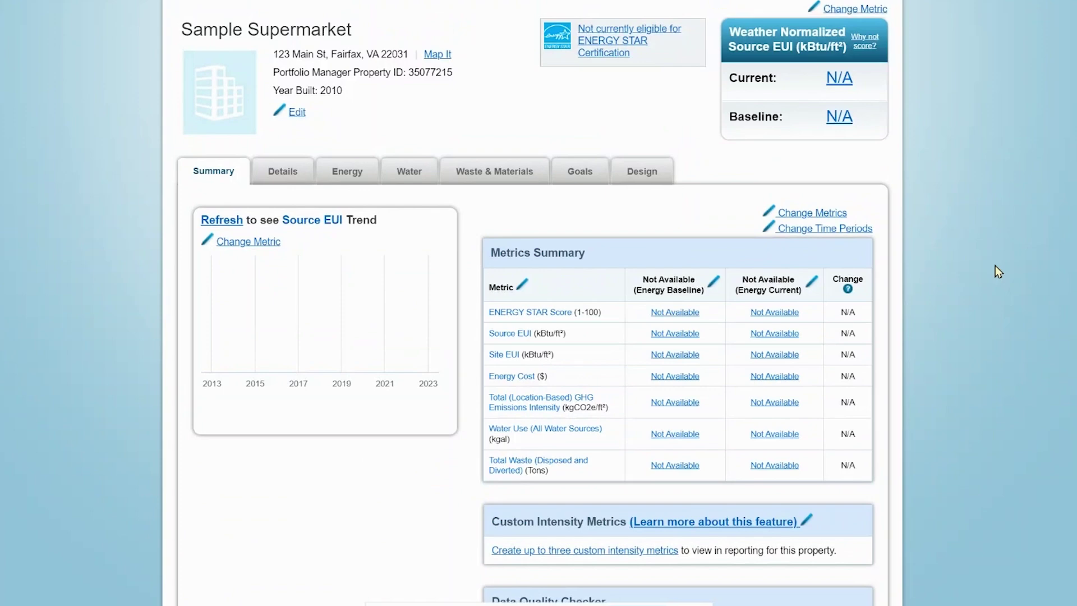
{"action": "left_click", "coordinate": [283, 180]}
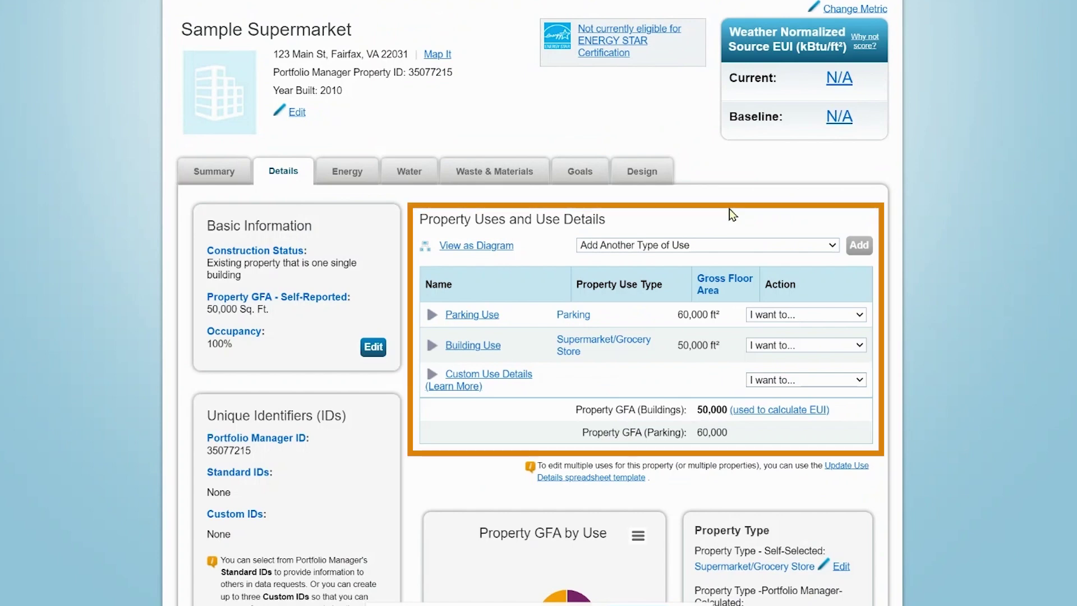
{"action": "left_click", "coordinate": [833, 247]}
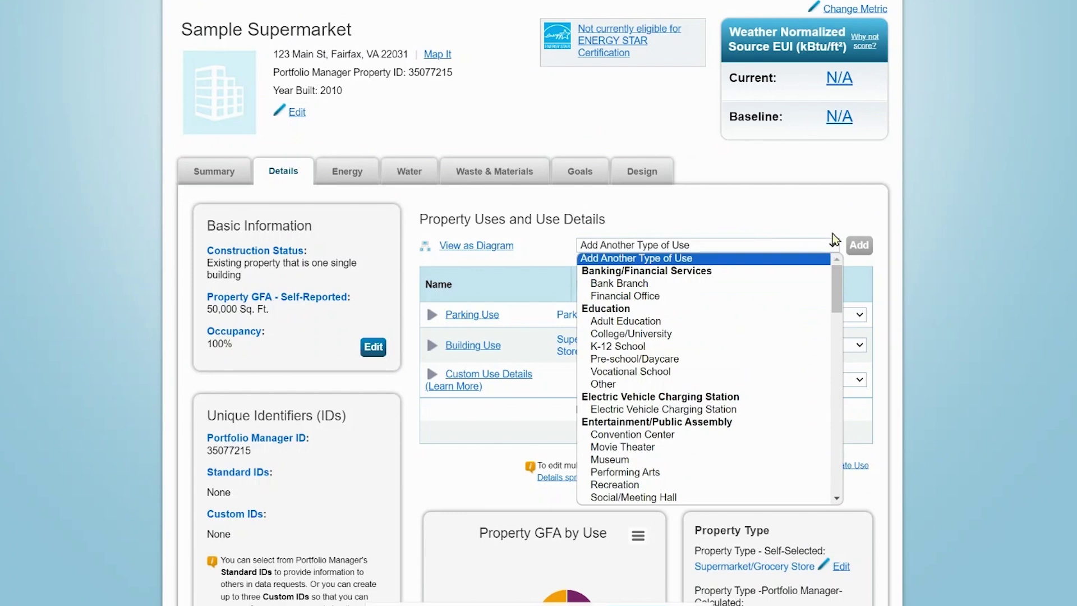
{"action": "left_click", "coordinate": [836, 224]}
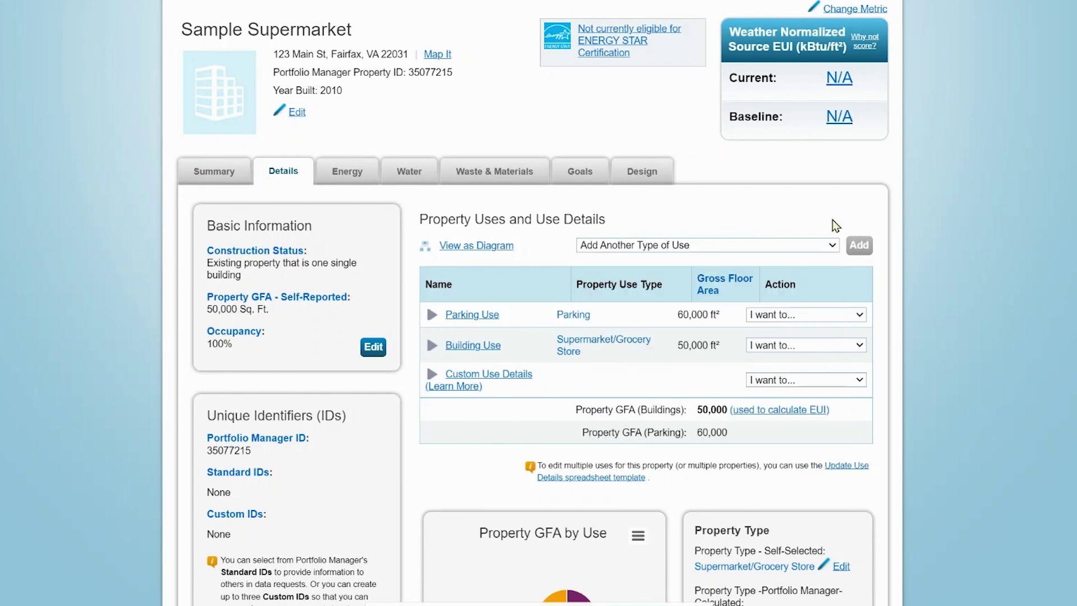
{"action": "left_click", "coordinate": [862, 317]}
{"action": "left_click", "coordinate": [862, 317]}
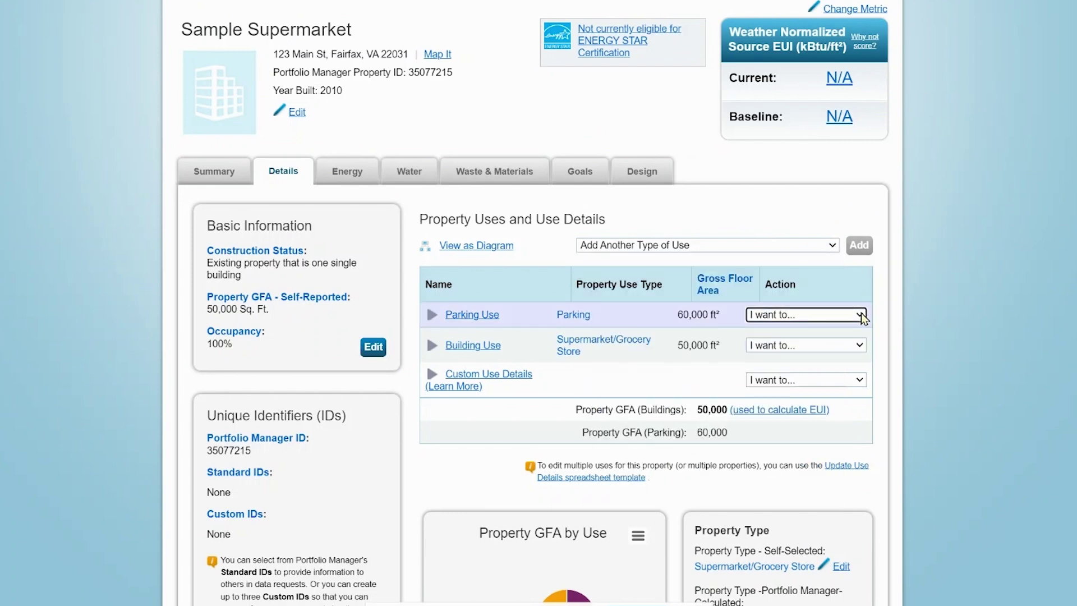
{"action": "left_click", "coordinate": [431, 351]}
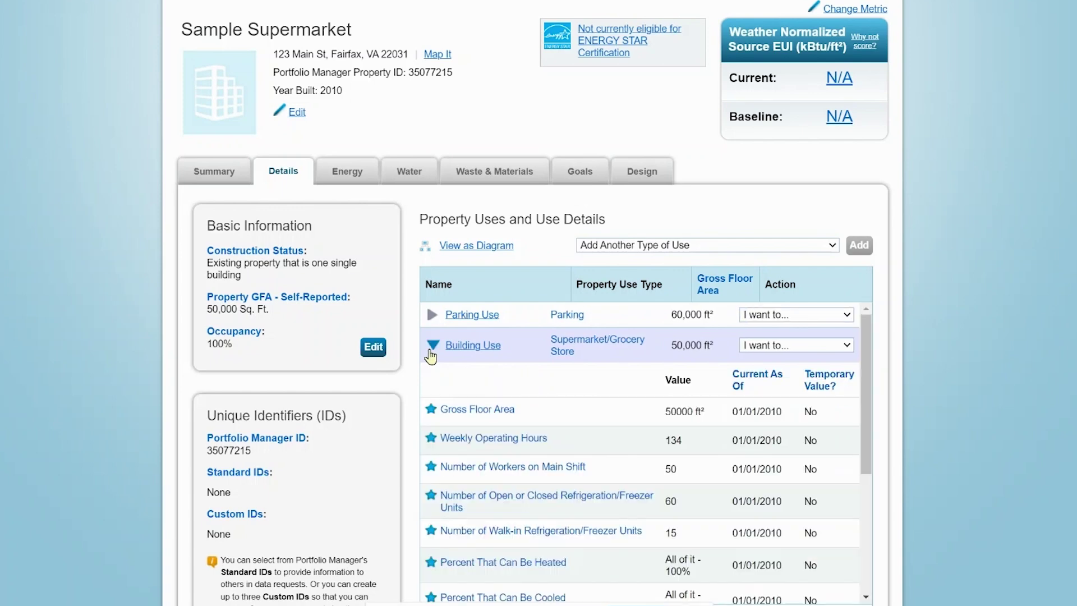
{"action": "scroll", "coordinate": [952, 305], "scroll_direction": "down", "scroll_amount": 1}
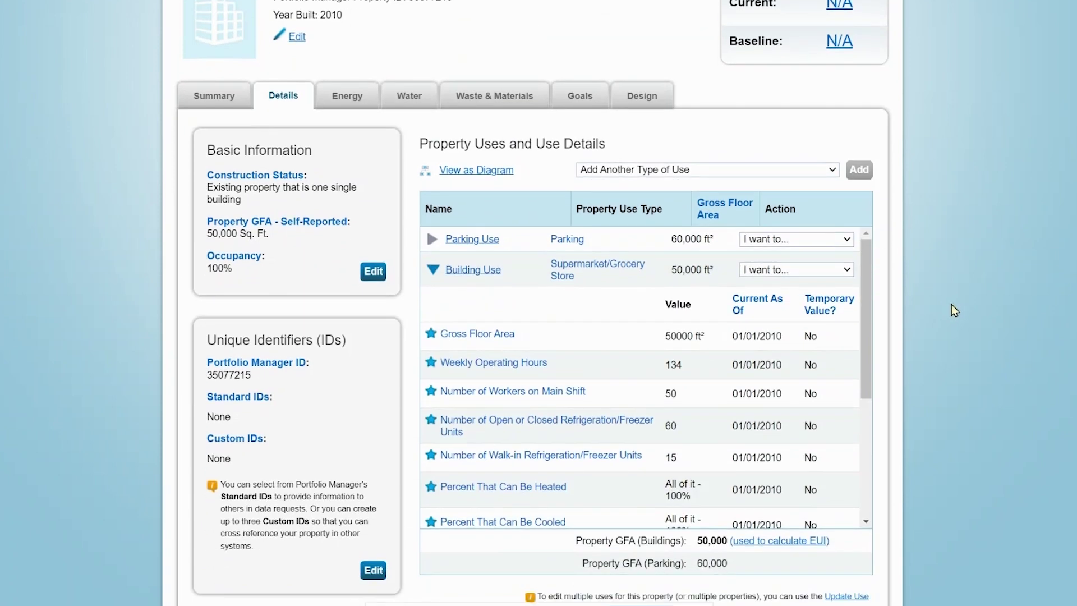
{"action": "scroll", "coordinate": [952, 304], "scroll_direction": "down", "scroll_amount": 1}
{"action": "left_click_drag", "start_coordinate": [866, 292], "coordinate": [868, 435]}
{"action": "scroll", "coordinate": [946, 338], "scroll_direction": "down", "scroll_amount": 4}
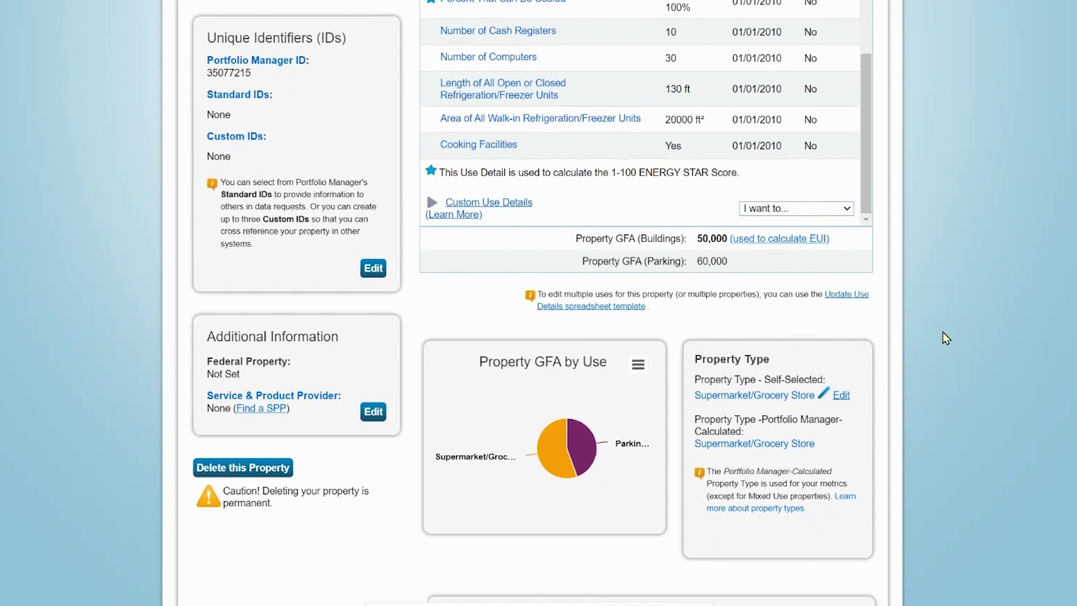
{"action": "scroll", "coordinate": [946, 338], "scroll_direction": "down", "scroll_amount": 3}
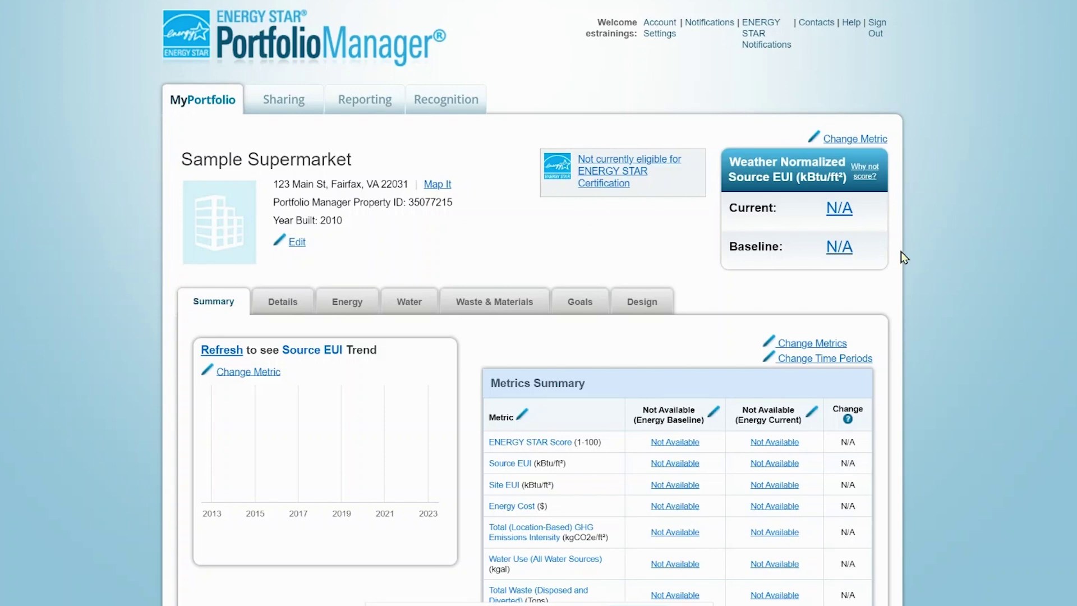
Go back to MyPortfolio and find Sample Supermarket among the 37 listed properties.
{"action": "left_click", "coordinate": [218, 104]}
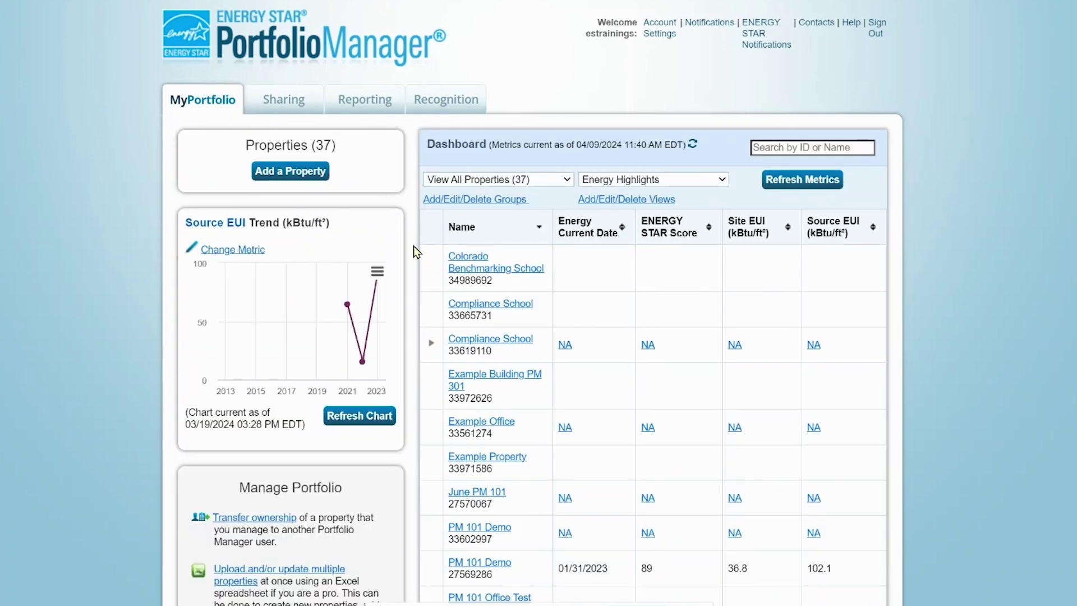
{"action": "scroll", "coordinate": [414, 248], "scroll_direction": "down", "scroll_amount": 7}
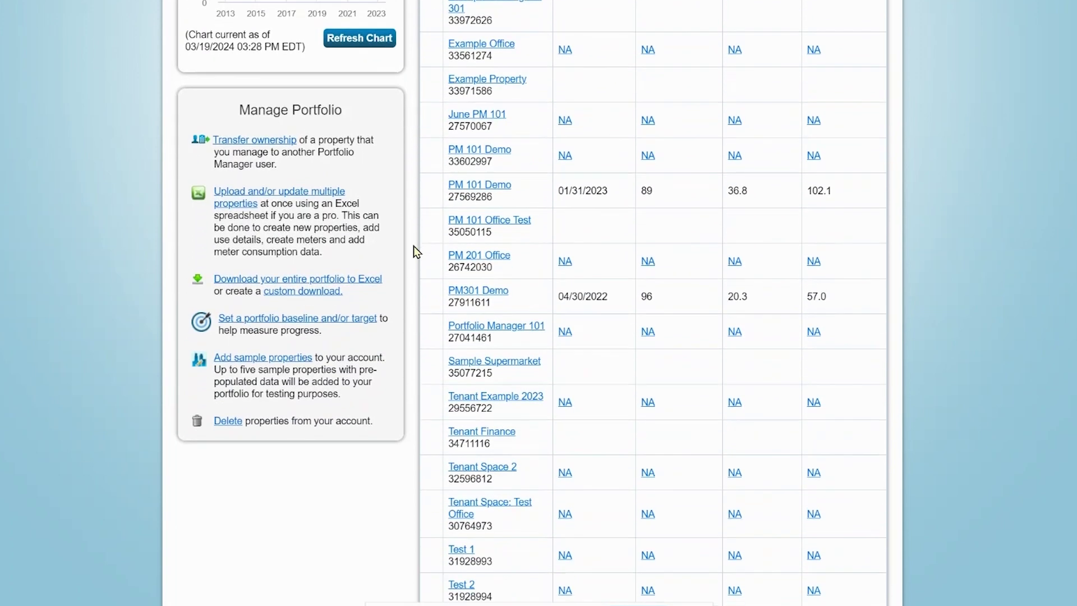